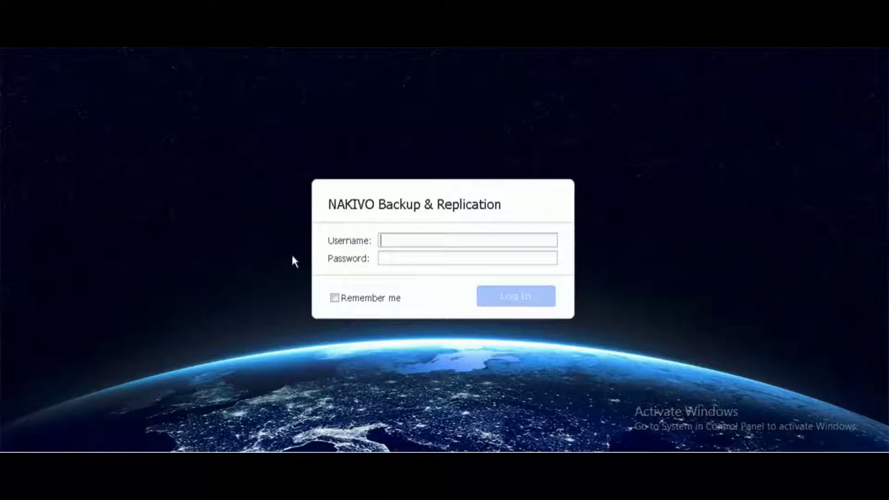
Log in to NAKIVO Backup & Replication with the account username and password.
{"action": "left_click", "coordinate": [405, 239]}
{"action": "type", "text": "Ivy"}
{"action": "key", "text": "Tab"}
{"action": "type", "text": "••••"}
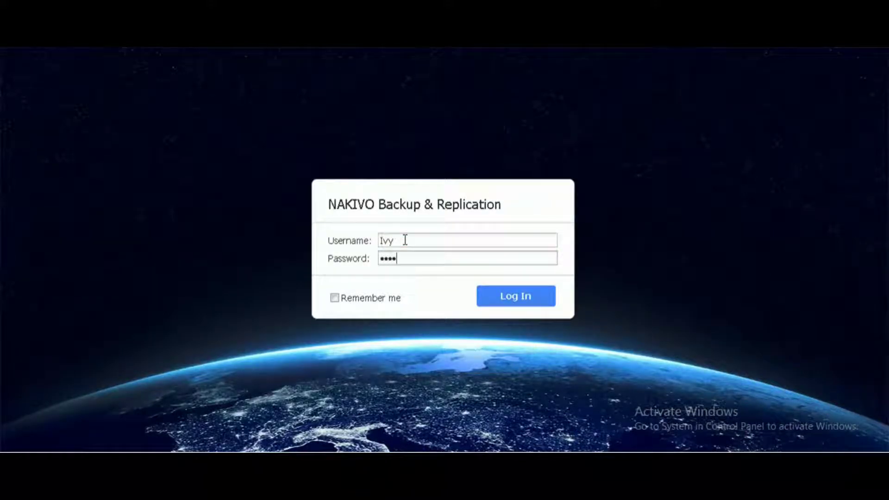
{"action": "left_click", "coordinate": [489, 307]}
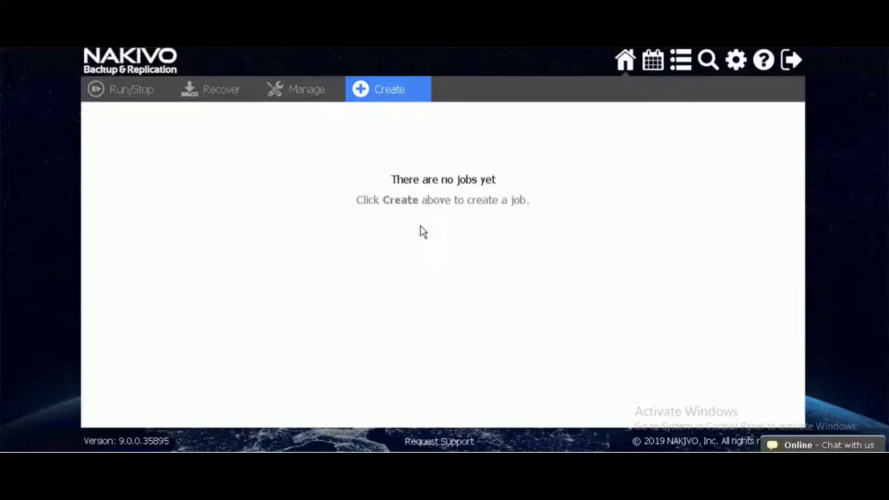
Try to add a VMware vCenter or ESXi host to the inventory, entering its display name and the IP address 192.168.161.67.
{"action": "left_click", "coordinate": [737, 61]}
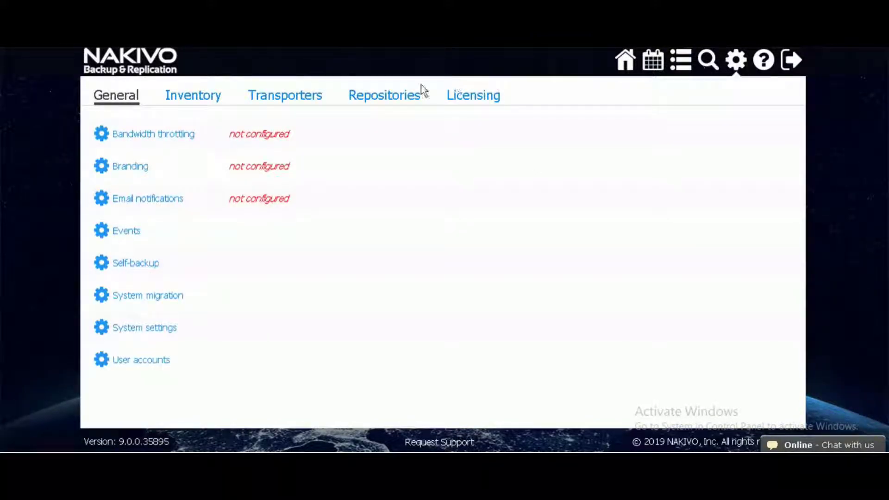
{"action": "left_click", "coordinate": [199, 96]}
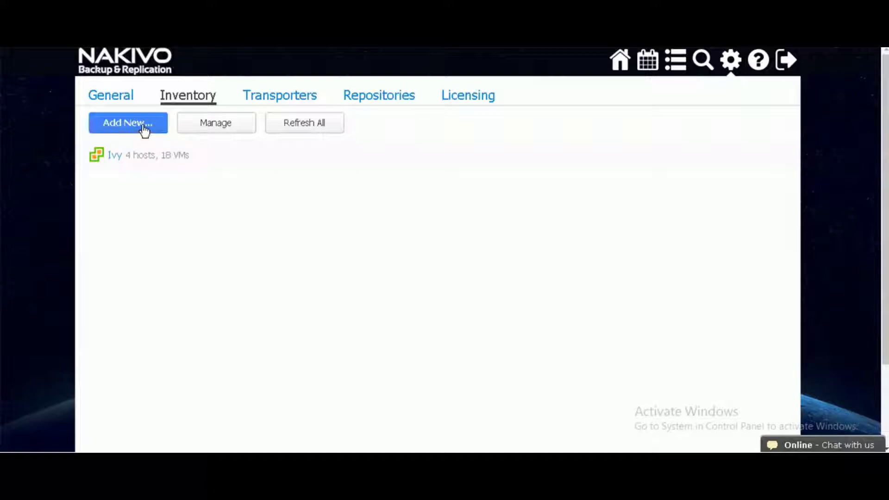
{"action": "left_click", "coordinate": [129, 123]}
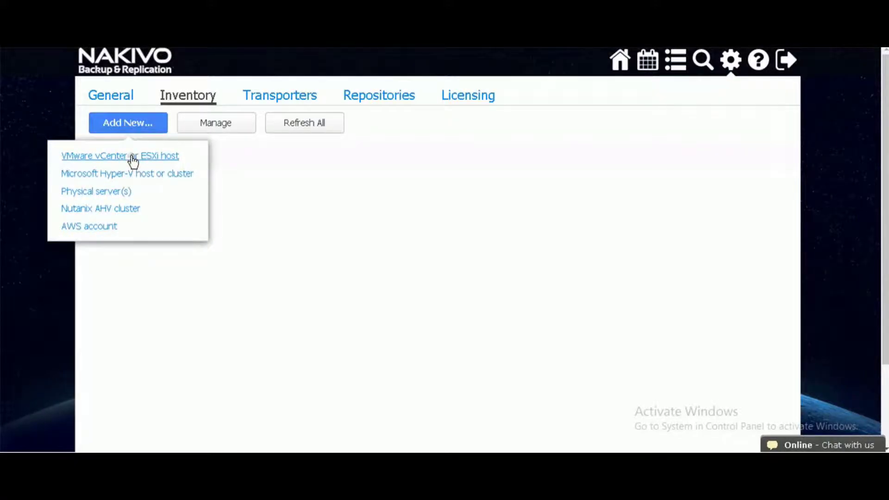
{"action": "left_click", "coordinate": [132, 156]}
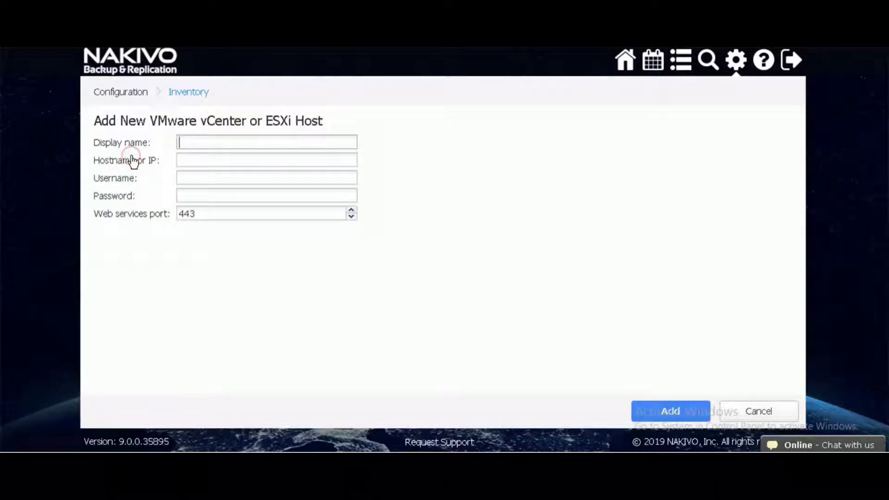
{"action": "left_click", "coordinate": [206, 143]}
{"action": "type", "text": "Ivy"}
{"action": "key", "text": "Tab"}
{"action": "type", "text": "192"}
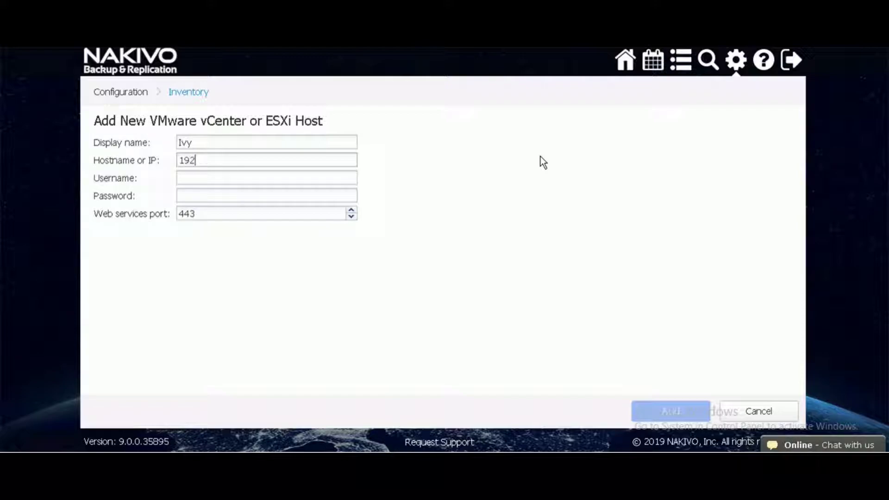
{"action": "type", "text": ".168.161.67"}
Fill in the vCenter host's administrator username and password, and discard the new host entry.
{"action": "left_click", "coordinate": [313, 180]}
{"action": "type", "text": "administrator@vsphere.local"}
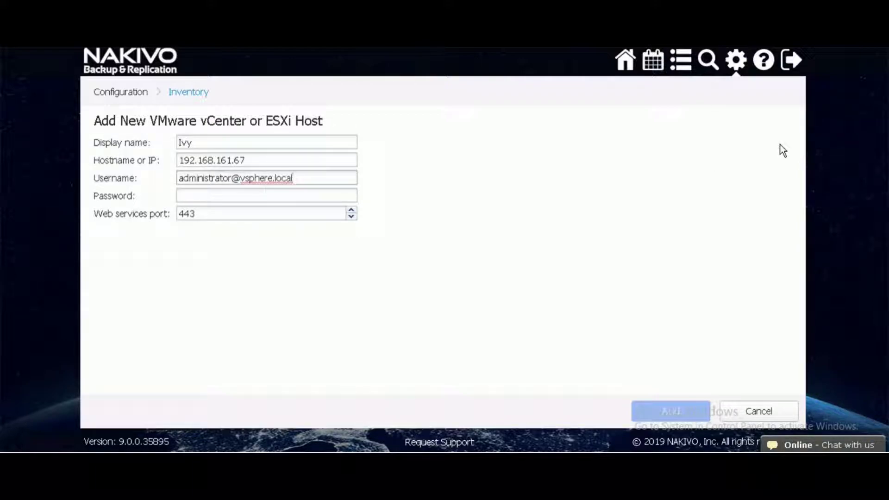
{"action": "key", "text": "Tab"}
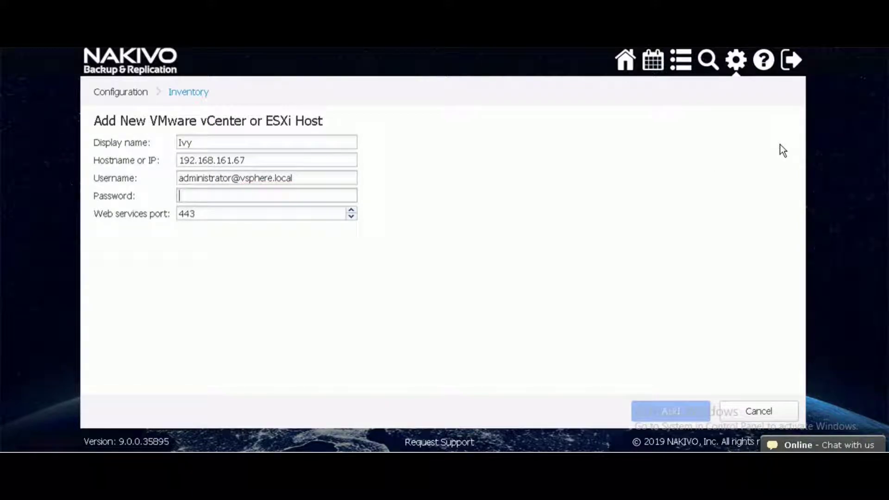
{"action": "type", "text": "*********"}
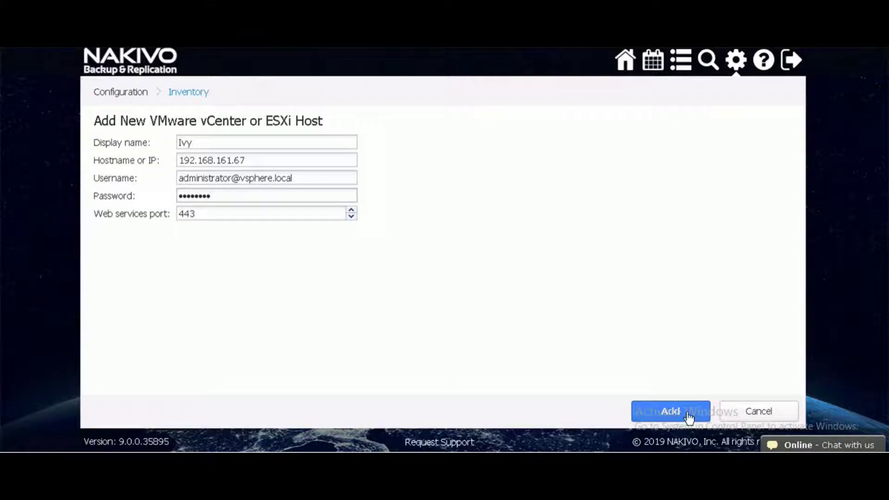
{"action": "left_click", "coordinate": [768, 414]}
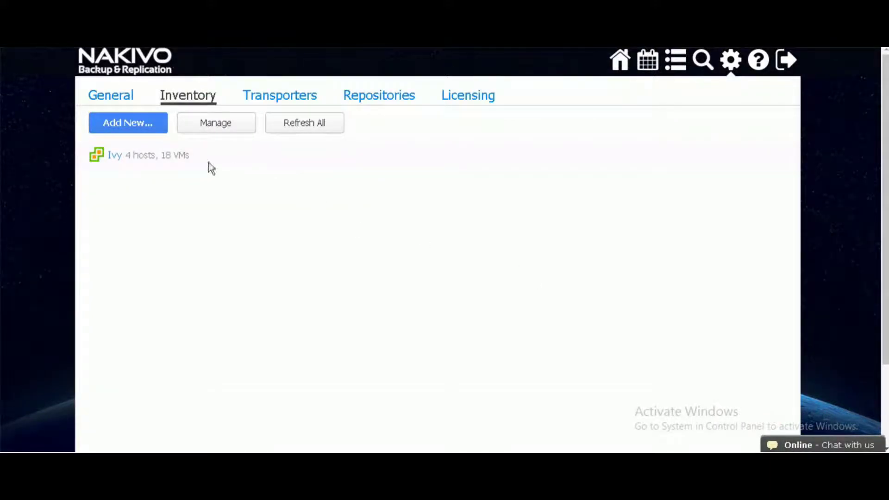
Create a backup repository named Backup, stored in the local folder E:\ on the onboard transporter.
{"action": "mouse_move", "coordinate": [153, 156]}
{"action": "left_click", "coordinate": [379, 96]}
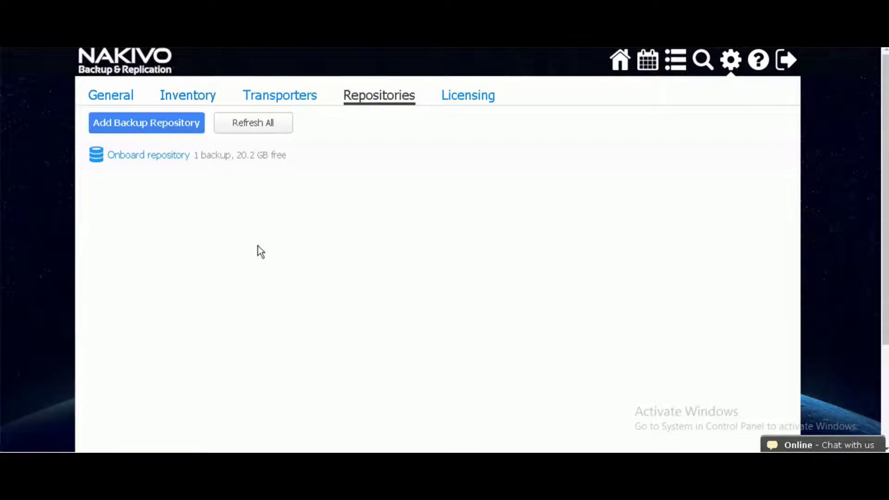
{"action": "left_click", "coordinate": [169, 125]}
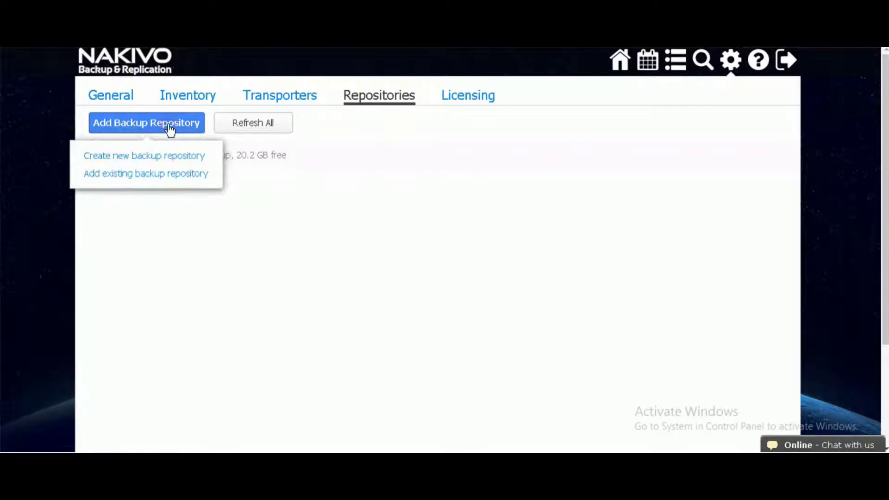
{"action": "left_click", "coordinate": [173, 156]}
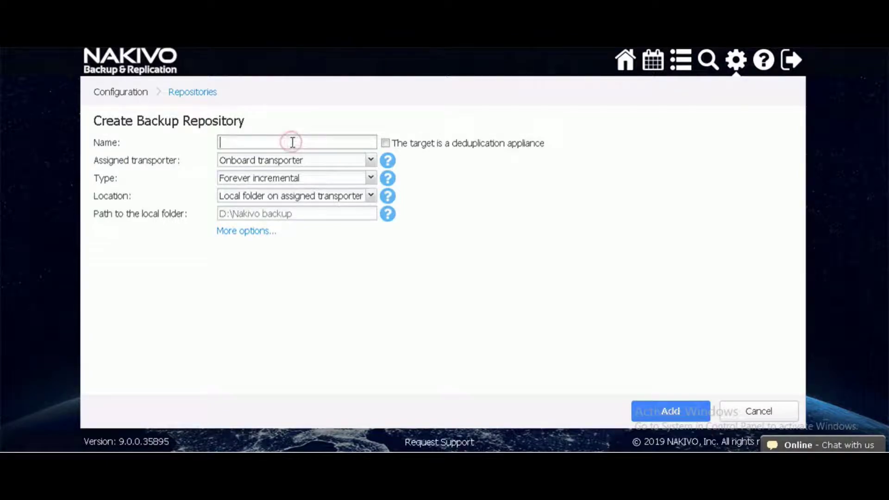
{"action": "type", "text": "BAckup"}
{"action": "key", "text": "BackSpace"}
{"action": "type", "text": "a"}
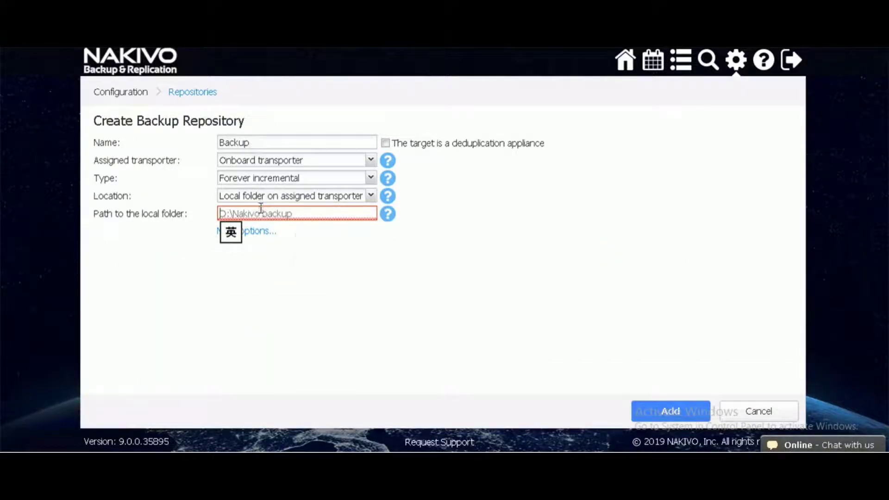
{"action": "type", "text": "E:\\"}
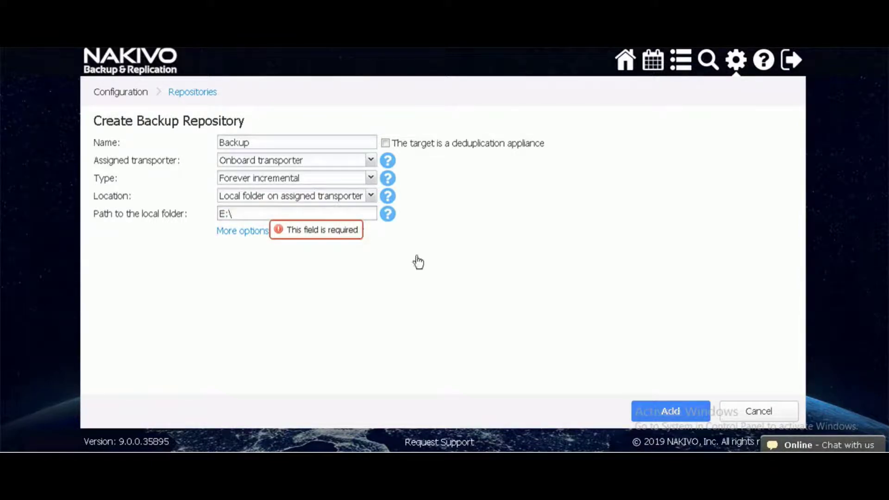
{"action": "left_click", "coordinate": [683, 412]}
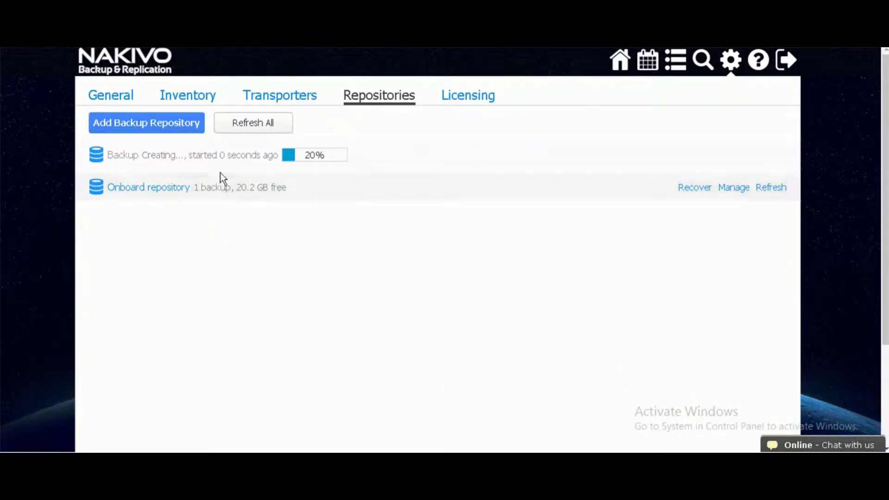
{"action": "mouse_move", "coordinate": [186, 165]}
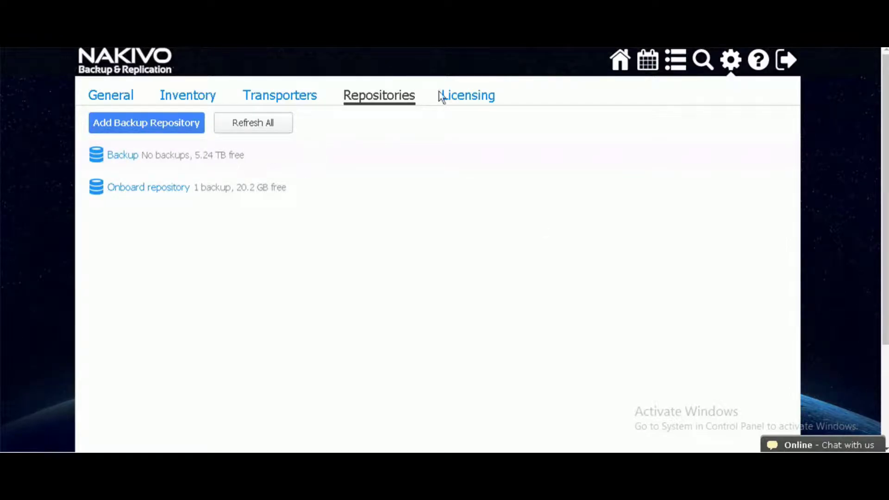
Start a VMware vSphere backup job with the Support VM on host 192.168.252.183 as its source.
{"action": "left_click", "coordinate": [620, 65]}
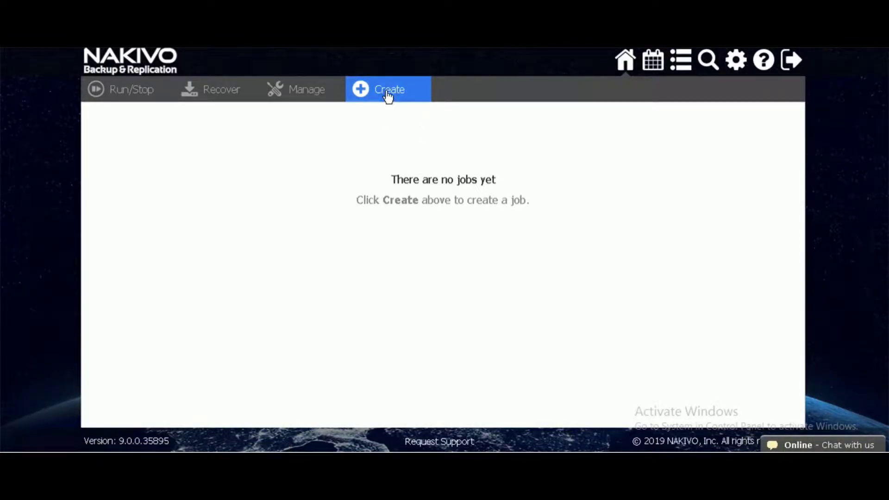
{"action": "left_click", "coordinate": [387, 92]}
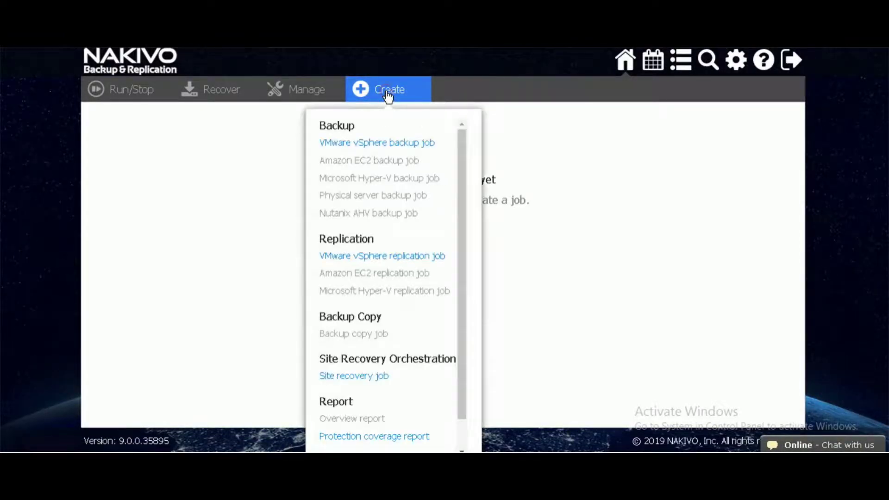
{"action": "left_click", "coordinate": [383, 144]}
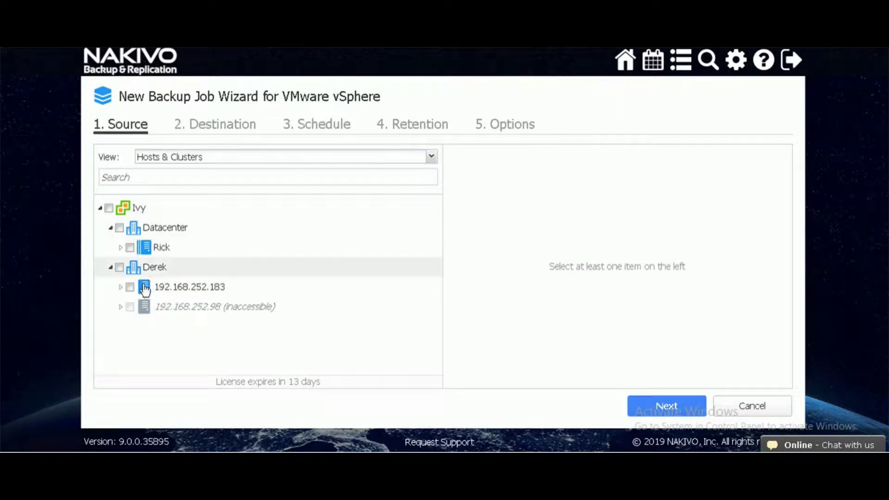
{"action": "left_click", "coordinate": [131, 294]}
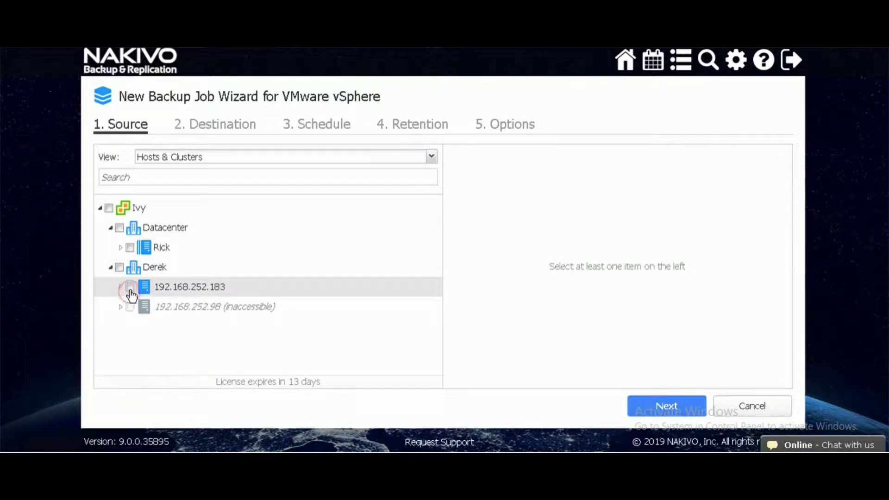
{"action": "left_click", "coordinate": [120, 288]}
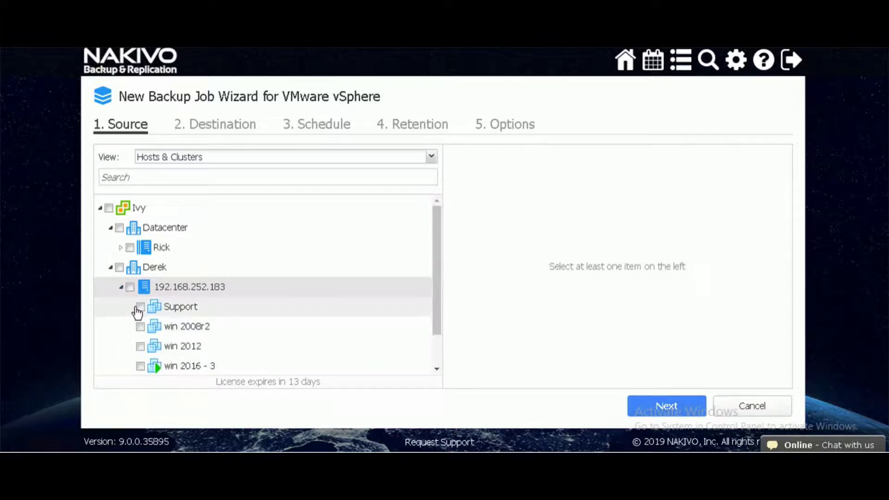
{"action": "left_click", "coordinate": [141, 307]}
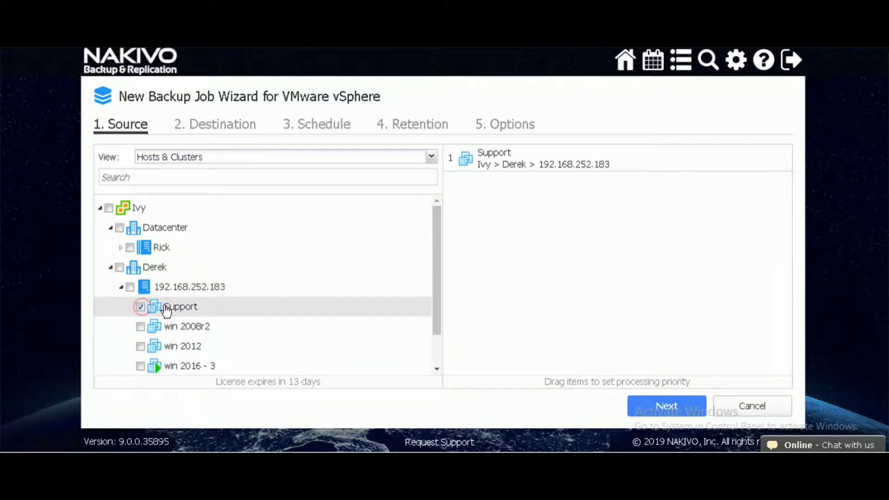
{"action": "left_click", "coordinate": [657, 404]}
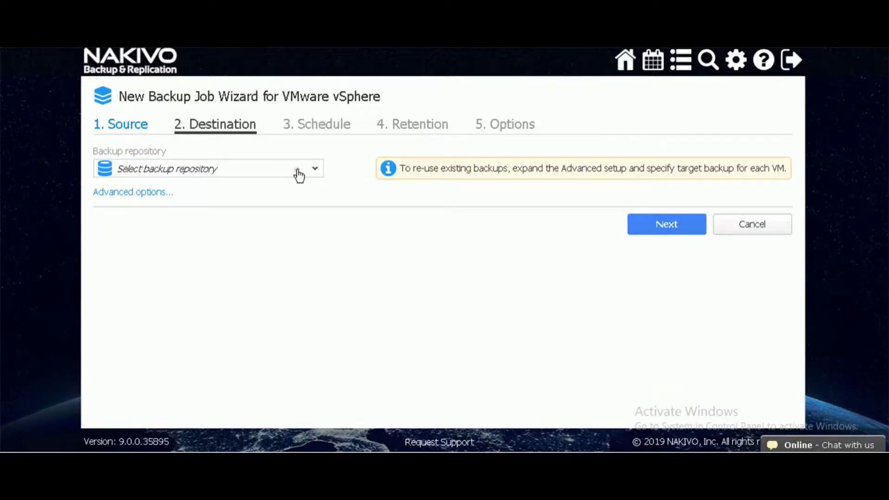
Set the Backup repository as the job's destination and accept the default schedule and retention settings.
{"action": "left_click", "coordinate": [298, 171]}
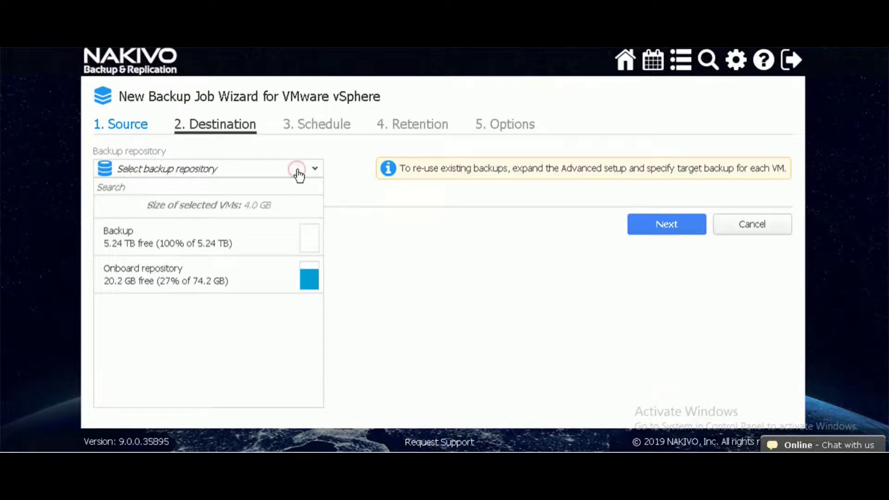
{"action": "left_click", "coordinate": [234, 243]}
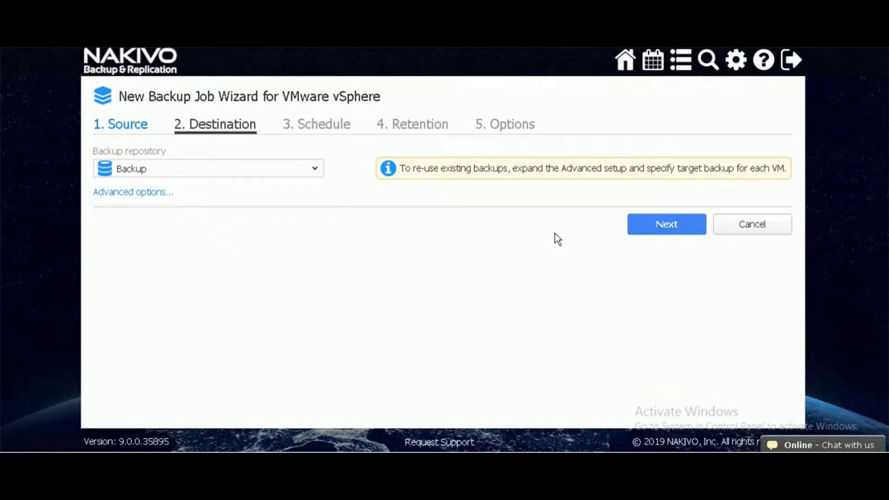
{"action": "left_click", "coordinate": [675, 232]}
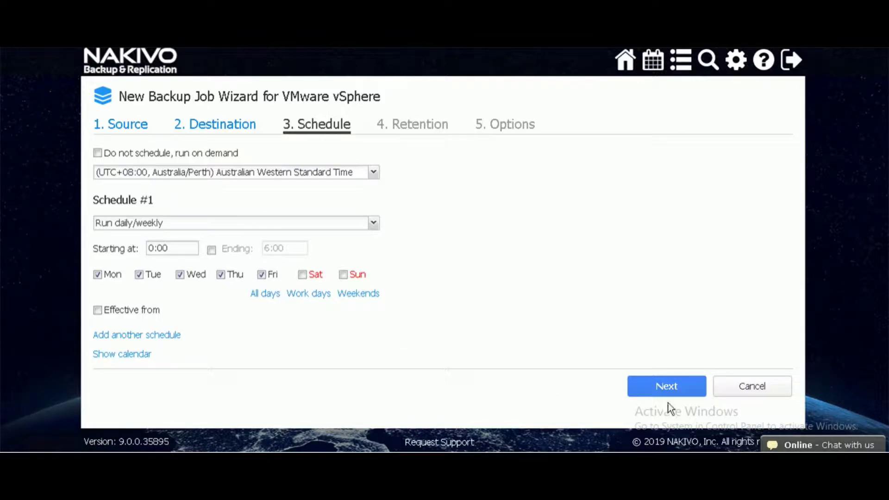
{"action": "left_click", "coordinate": [684, 392]}
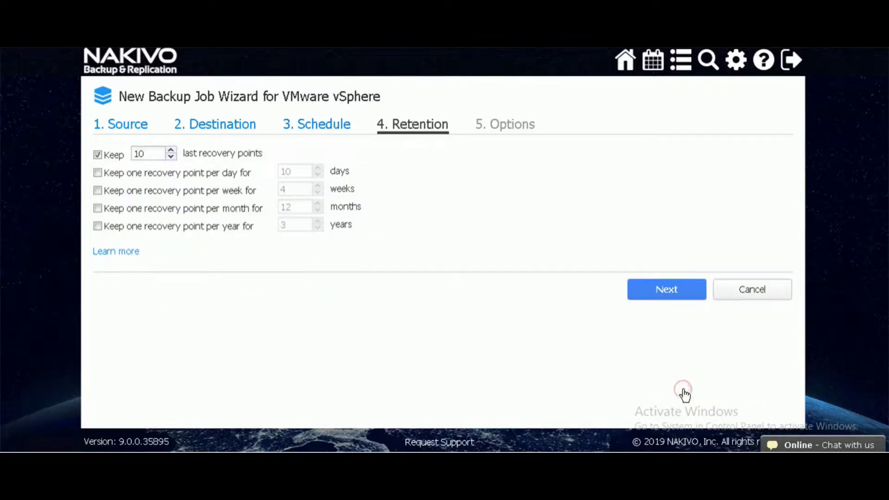
{"action": "left_click", "coordinate": [667, 289]}
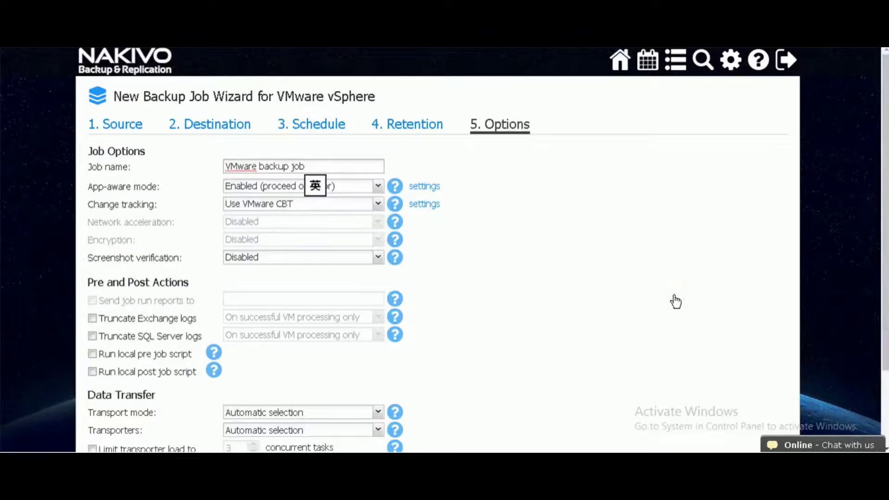
Finish the backup job with its default options and run it for selected VMs with only Support included.
{"action": "scroll", "coordinate": [673, 296], "scroll_direction": "down", "scroll_amount": 2}
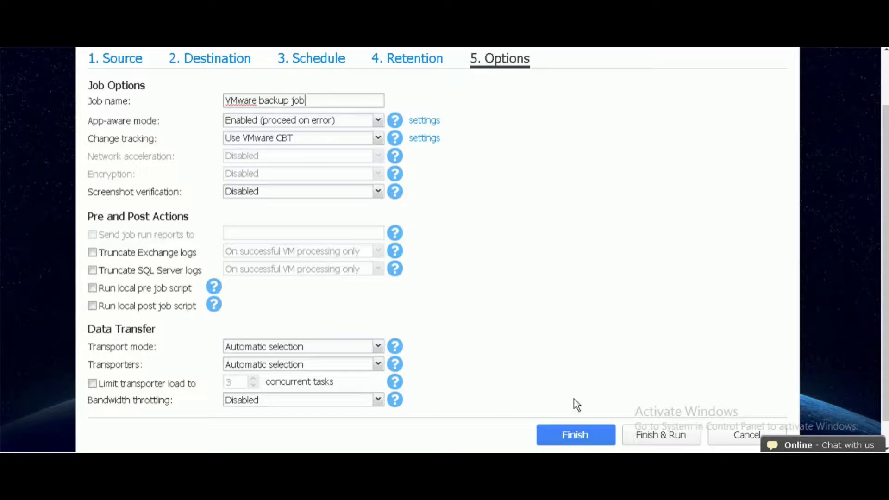
{"action": "left_click", "coordinate": [656, 437]}
{"action": "left_click", "coordinate": [659, 348]}
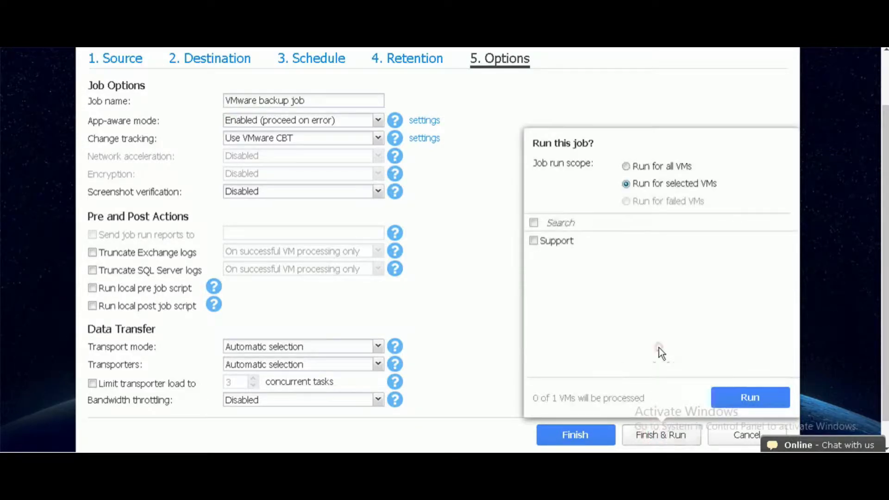
{"action": "left_click", "coordinate": [534, 241]}
{"action": "left_click", "coordinate": [746, 397]}
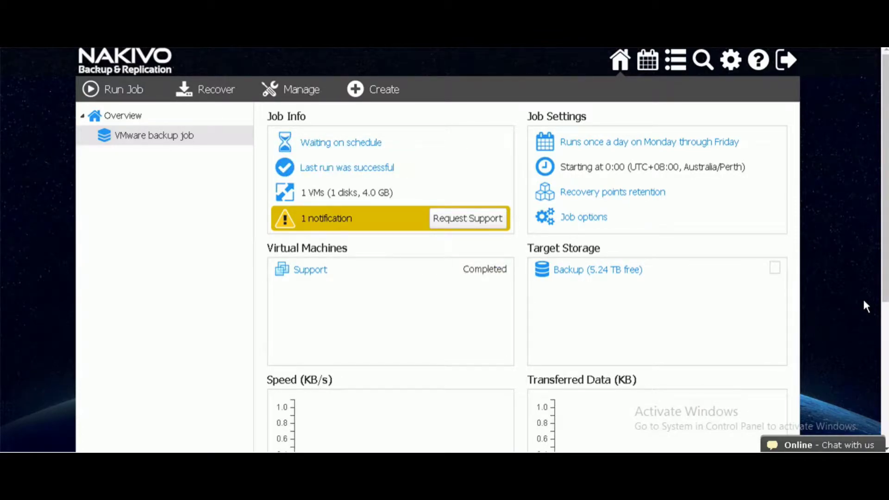
Start a VMware VM recovery job from backup using the Support backup at its latest recovery point.
{"action": "left_click", "coordinate": [125, 91]}
{"action": "left_click", "coordinate": [201, 92]}
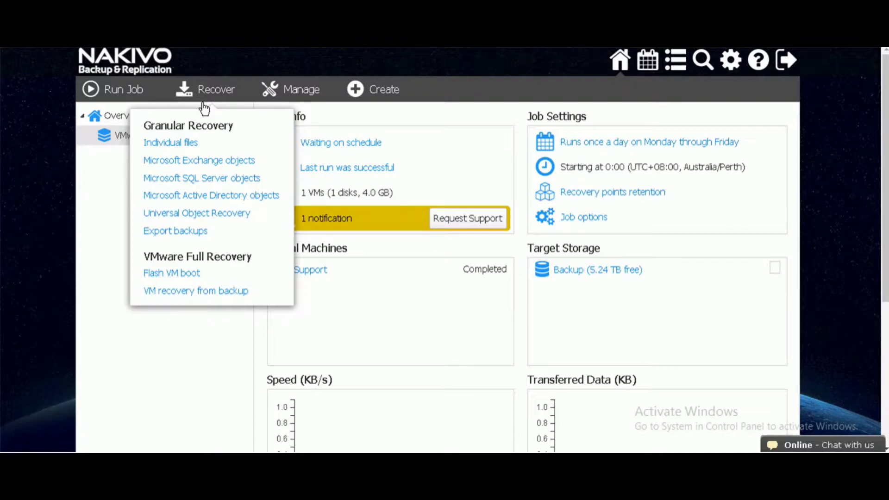
{"action": "left_click", "coordinate": [229, 292]}
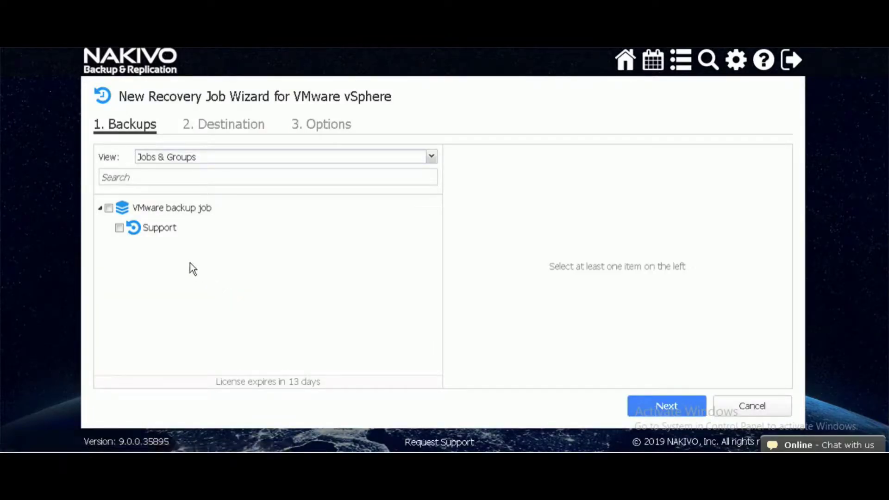
{"action": "left_click", "coordinate": [119, 227]}
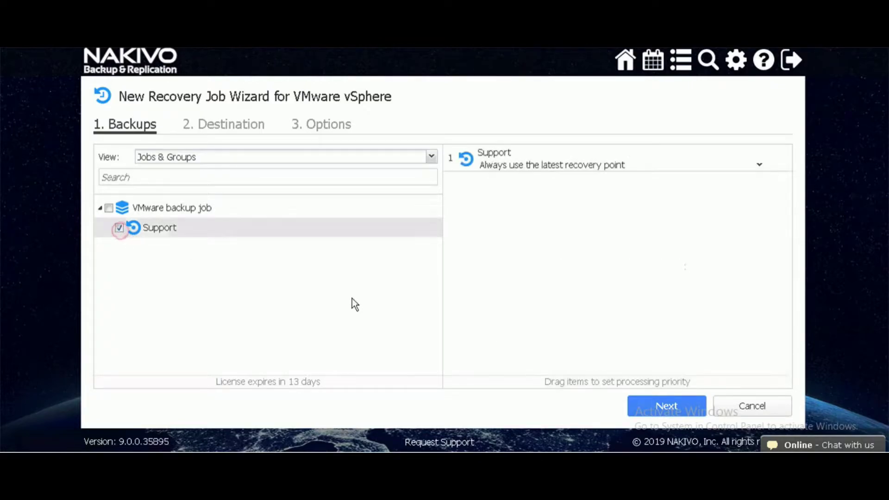
{"action": "left_click", "coordinate": [667, 406]}
Set the recovery destination to container 192.168.252.183, datastore1 (1) and VM Network, without choosing a VM folder.
{"action": "left_click", "coordinate": [180, 166]}
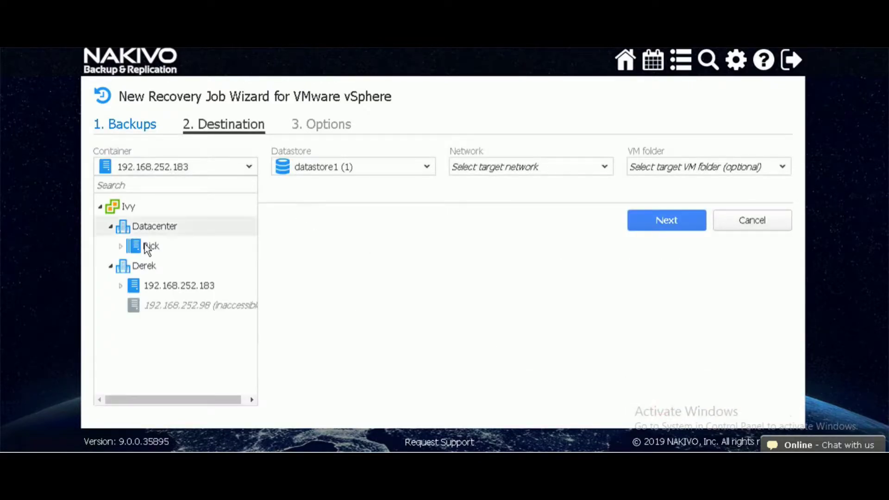
{"action": "left_click", "coordinate": [121, 286]}
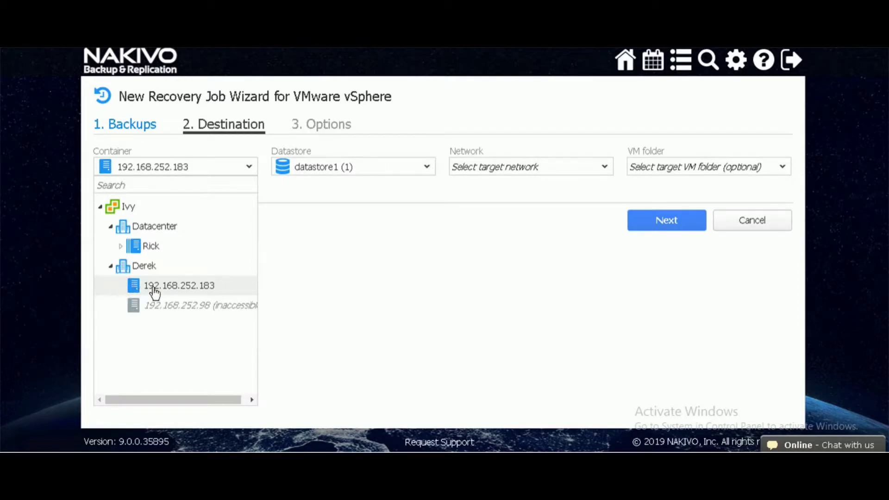
{"action": "left_click", "coordinate": [155, 289]}
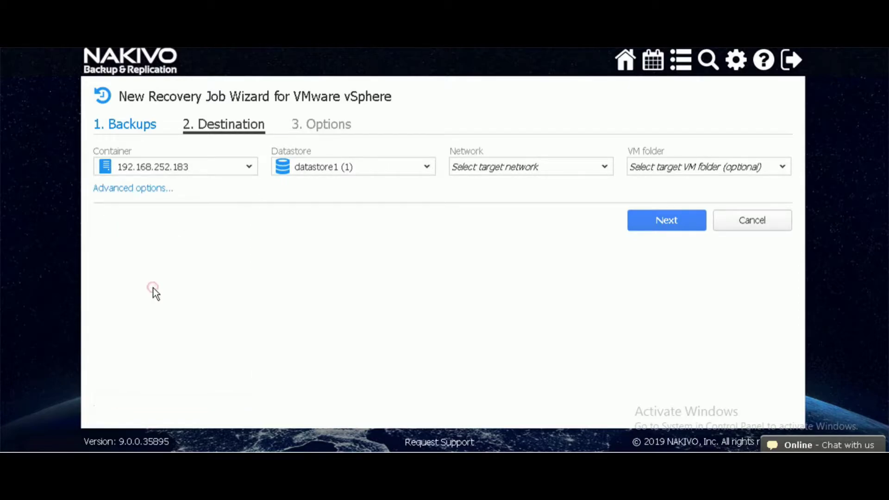
{"action": "left_click", "coordinate": [319, 174]}
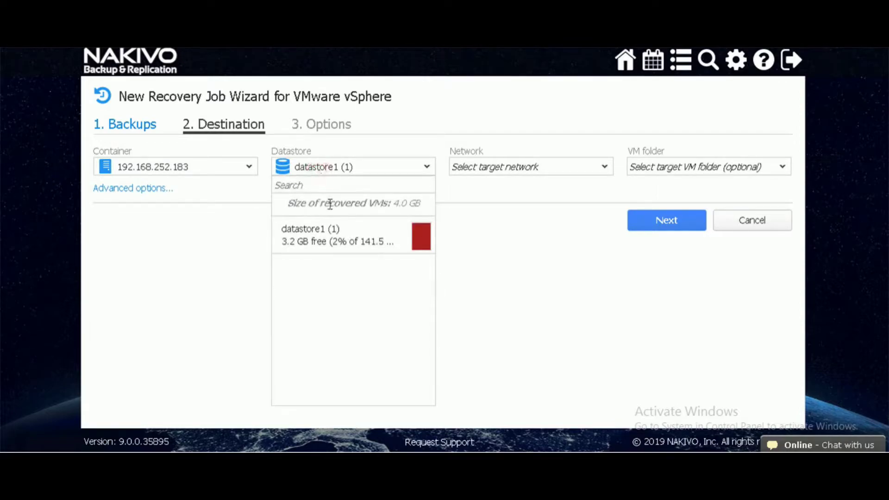
{"action": "left_click", "coordinate": [334, 237]}
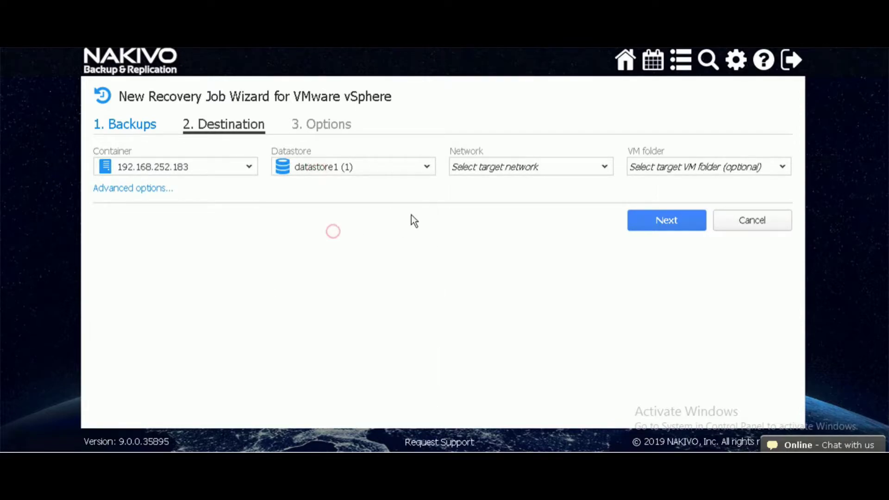
{"action": "left_click", "coordinate": [516, 167]}
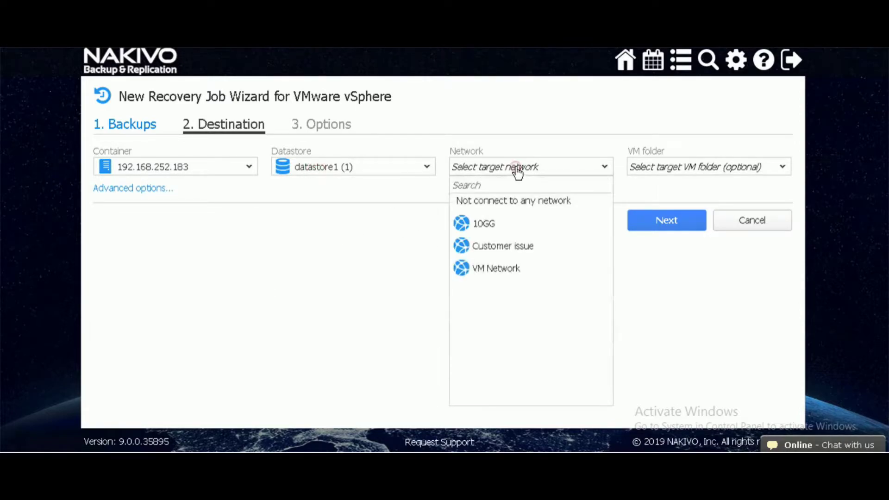
{"action": "left_click", "coordinate": [527, 268]}
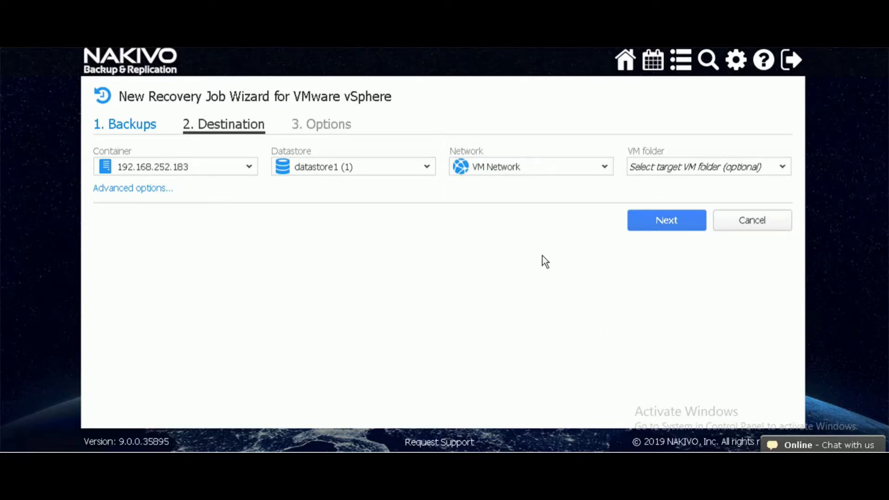
{"action": "left_click", "coordinate": [678, 171]}
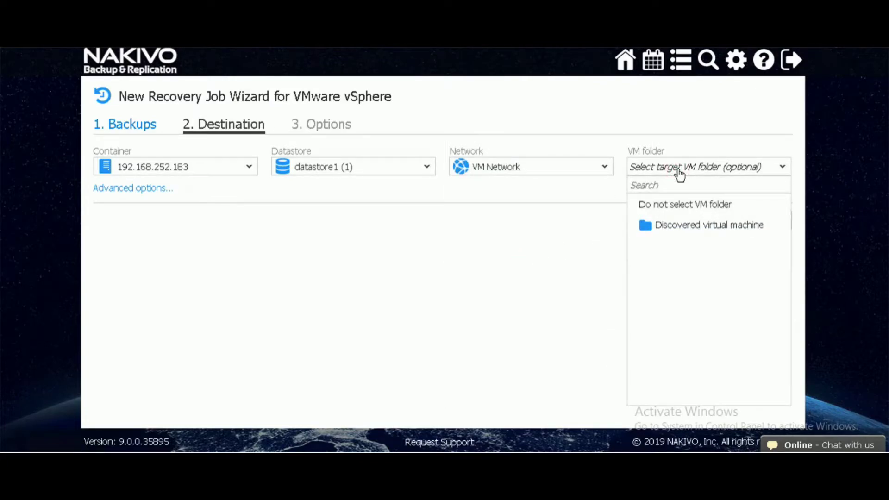
{"action": "left_click", "coordinate": [559, 264]}
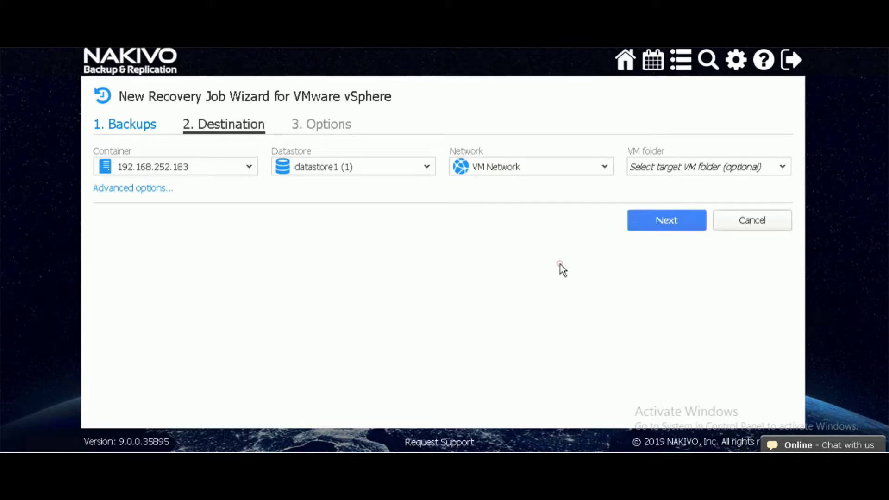
{"action": "left_click", "coordinate": [661, 222]}
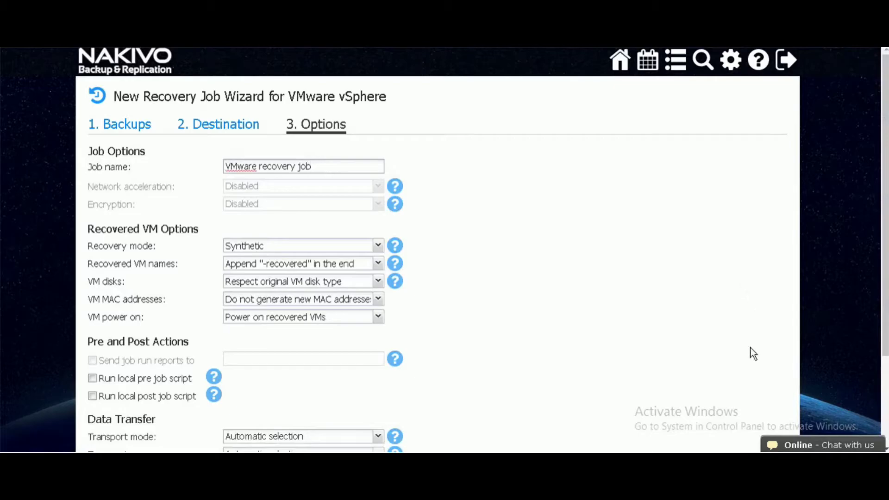
Finish the recovery job with its default options and run it for selected VMs with Support included.
{"action": "scroll", "coordinate": [679, 401], "scroll_direction": "down", "scroll_amount": 3}
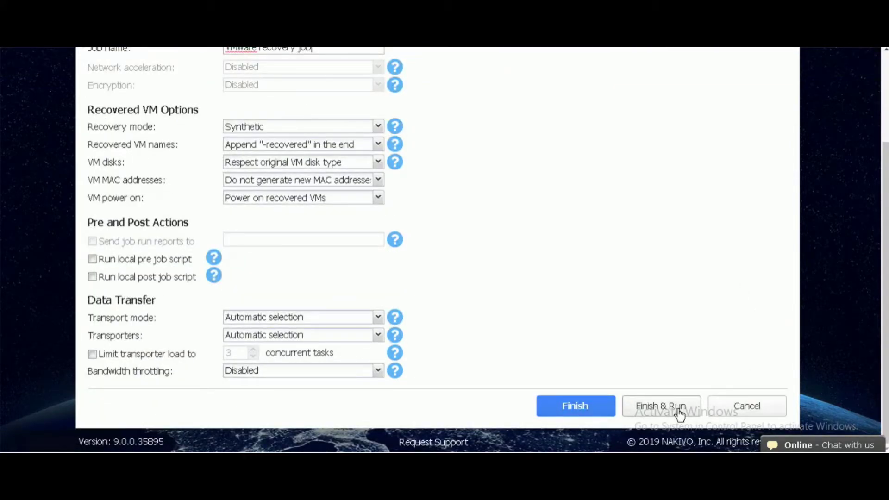
{"action": "left_click", "coordinate": [678, 412]}
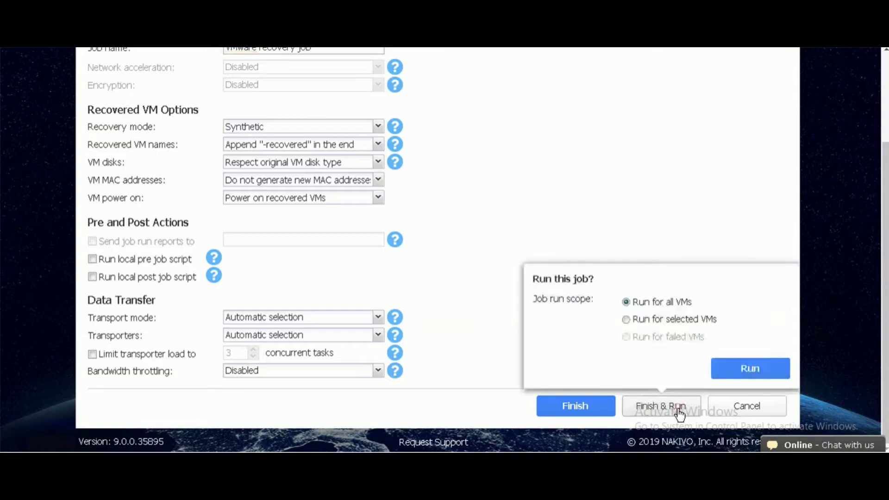
{"action": "left_click", "coordinate": [662, 320]}
{"action": "left_click", "coordinate": [537, 212]}
{"action": "left_click", "coordinate": [533, 212]}
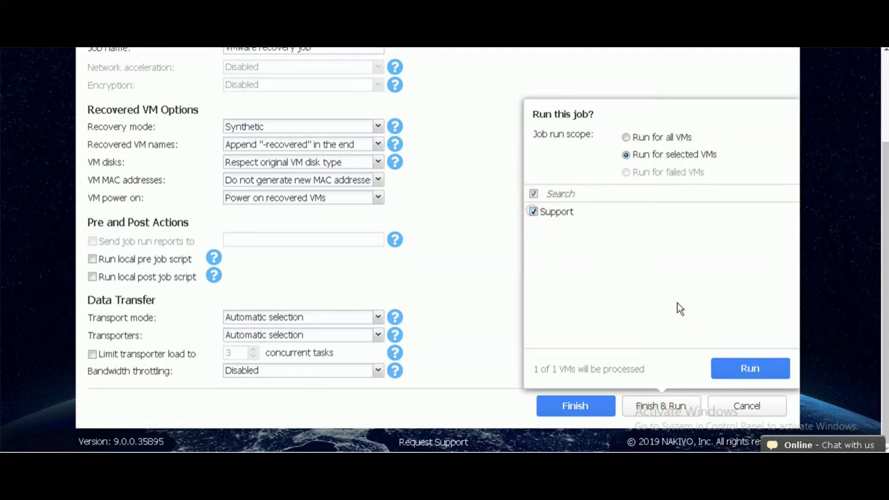
{"action": "left_click", "coordinate": [738, 368]}
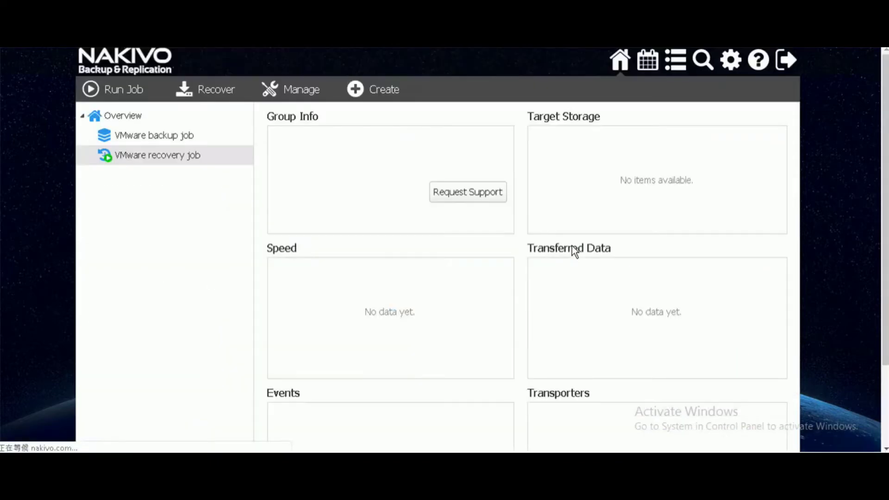